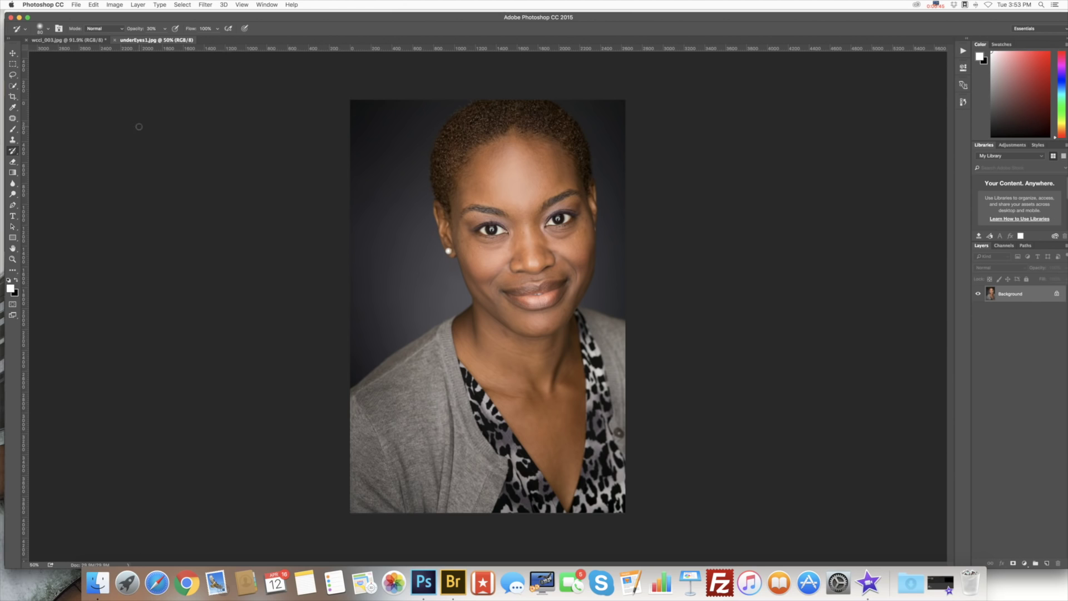
Use the Patch tool to blend the under-eye shadow on the earring side with nearby skin, comparing before and after, and deselect
{"action": "left_click", "coordinate": [13, 120]}
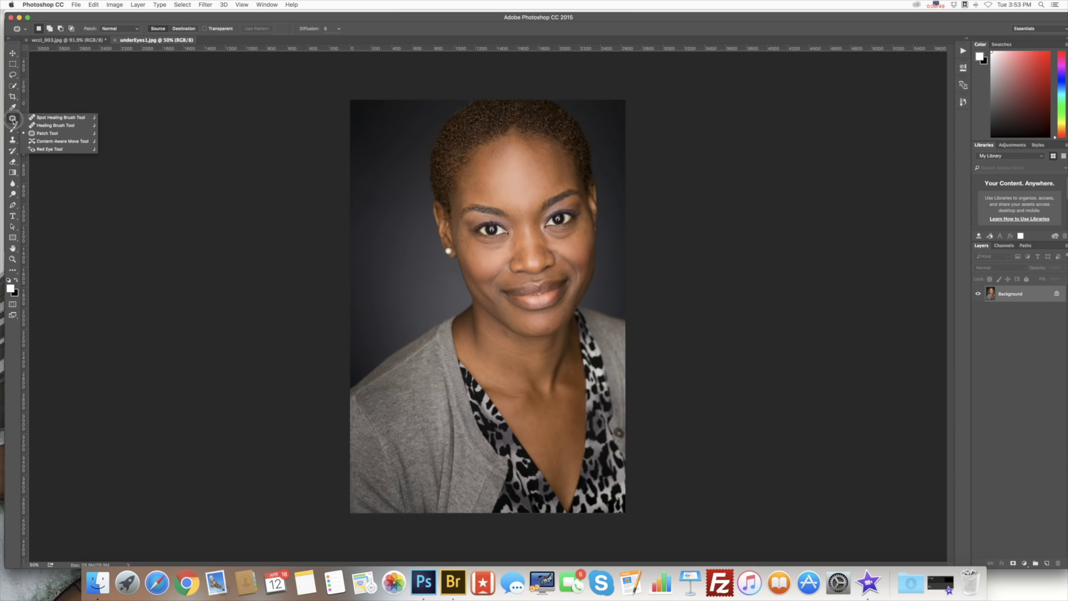
{"action": "left_click", "coordinate": [69, 135]}
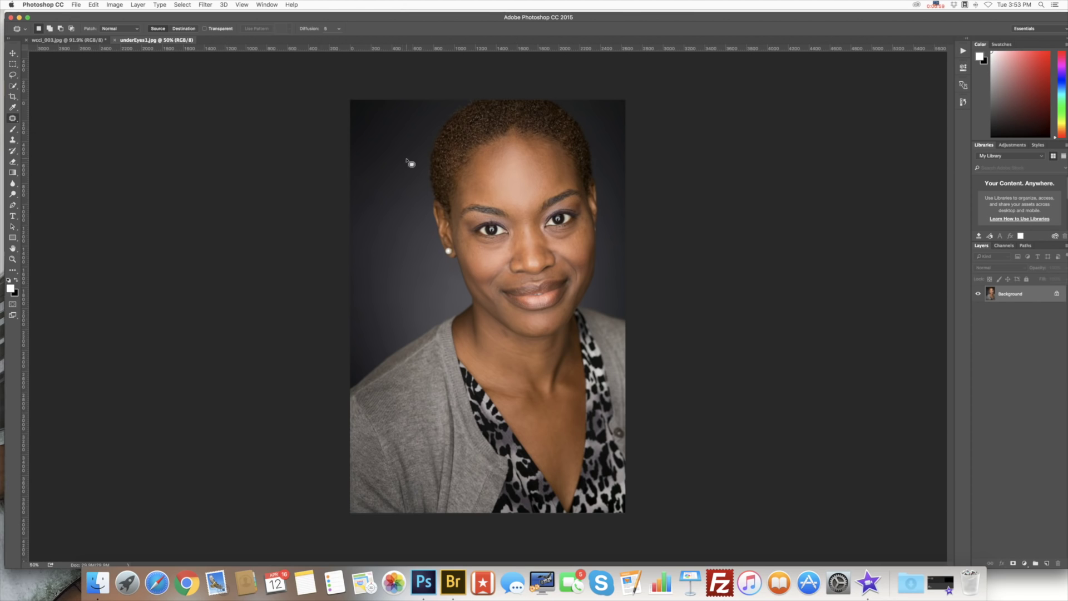
{"action": "key", "text": "super+plus"}
{"action": "key", "text": "super+plus"}
{"action": "key", "text": "super+plus"}
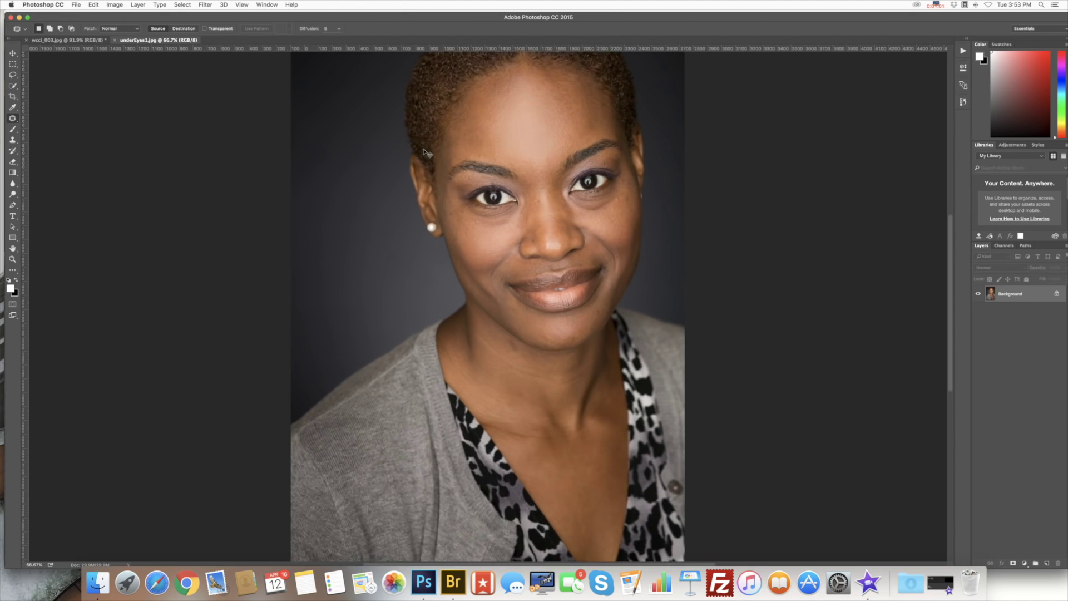
{"action": "scroll", "coordinate": [473, 179], "scroll_direction": "up", "scroll_amount": 3}
{"action": "scroll", "coordinate": [473, 179], "scroll_direction": "up", "scroll_amount": 2}
{"action": "scroll", "coordinate": [473, 179], "scroll_direction": "right", "scroll_amount": 2}
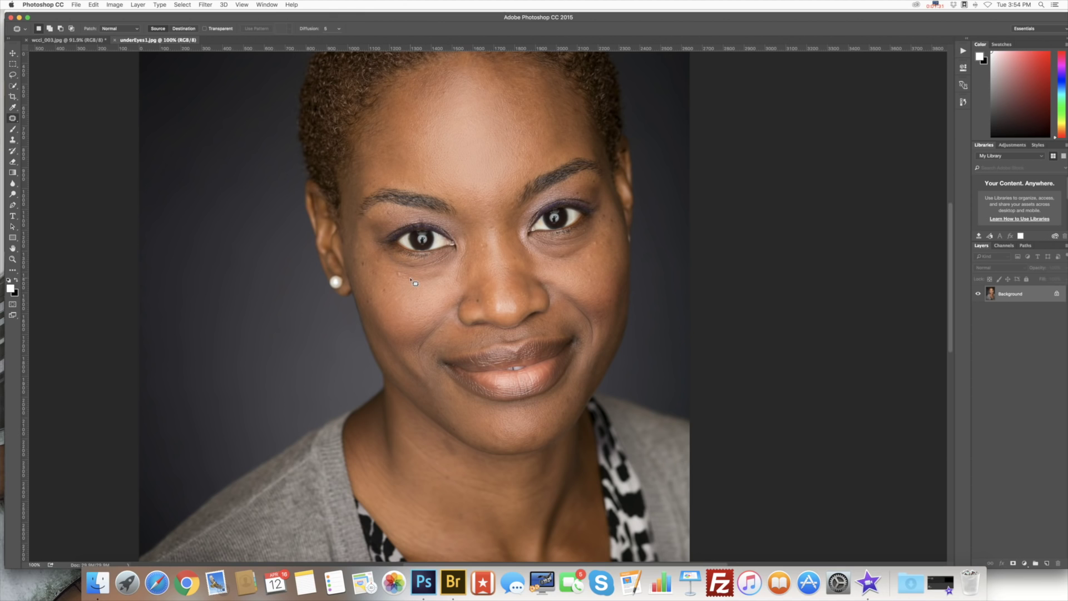
{"action": "left_click", "coordinate": [482, 260]}
{"action": "mouse_move", "coordinate": [481, 260]}
{"action": "left_mouse_down"}
{"action": "mouse_move", "coordinate": [498, 255]}
{"action": "mouse_move", "coordinate": [489, 247]}
{"action": "left_mouse_up"}
{"action": "left_click_drag", "start_coordinate": [491, 252], "coordinate": [492, 273]}
{"action": "left_click_drag", "start_coordinate": [492, 272], "coordinate": [493, 273]}
{"action": "key", "text": "super+d"}
{"action": "key", "text": "super+z"}
{"action": "key", "text": "super+d"}
Patch two more areas toward the nose on the earring side with neighbouring skin, clearing the selection after each
{"action": "left_click_drag", "start_coordinate": [497, 249], "coordinate": [489, 254]}
{"action": "left_click_drag", "start_coordinate": [489, 253], "coordinate": [367, 429]}
{"action": "key", "text": "super+d"}
{"action": "mouse_move", "coordinate": [495, 266]}
{"action": "left_mouse_down"}
{"action": "mouse_move", "coordinate": [491, 253]}
{"action": "mouse_move", "coordinate": [489, 275]}
{"action": "left_mouse_up"}
{"action": "key", "text": "super+d"}
Patch the lines directly below the earring-side eye with smoother cheek skin, compare before and after, and deselect
{"action": "left_click_drag", "start_coordinate": [403, 262], "coordinate": [390, 253]}
{"action": "mouse_move", "coordinate": [420, 285]}
{"action": "left_mouse_down"}
{"action": "mouse_move", "coordinate": [449, 275]}
{"action": "mouse_move", "coordinate": [457, 256]}
{"action": "mouse_move", "coordinate": [420, 261]}
{"action": "mouse_move", "coordinate": [388, 246]}
{"action": "mouse_move", "coordinate": [402, 264]}
{"action": "left_mouse_up"}
{"action": "left_click_drag", "start_coordinate": [420, 267], "coordinate": [420, 291]}
{"action": "key", "text": "super+z"}
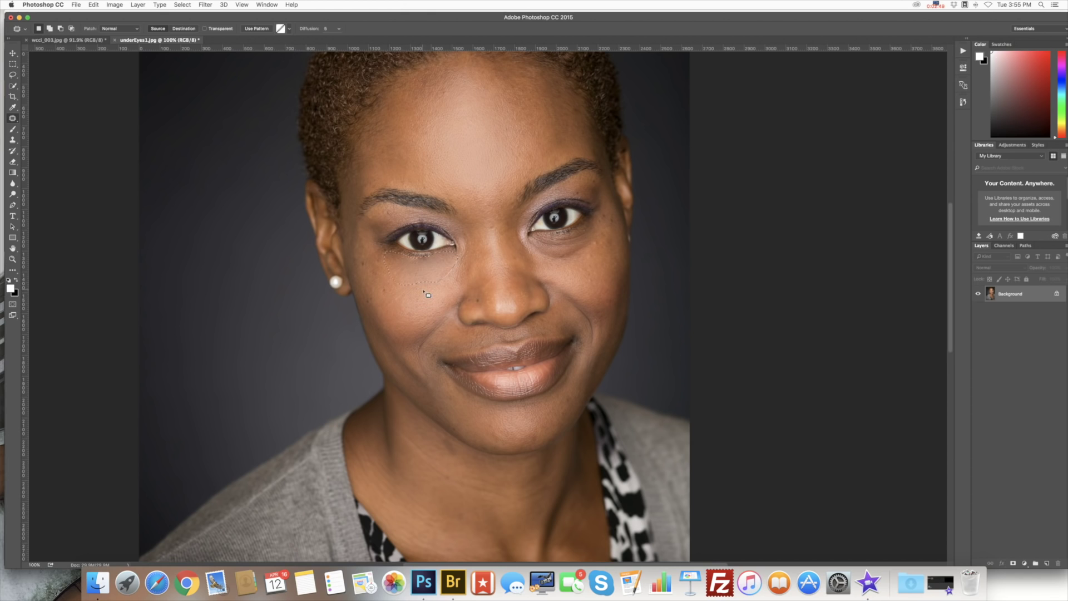
{"action": "key", "text": "super+d"}
Patch three areas beneath the other eye with smoother cheek skin, clearing the selection after each
{"action": "mouse_move", "coordinate": [543, 244]}
{"action": "left_mouse_down"}
{"action": "mouse_move", "coordinate": [526, 231]}
{"action": "mouse_move", "coordinate": [554, 266]}
{"action": "mouse_move", "coordinate": [604, 249]}
{"action": "mouse_move", "coordinate": [590, 223]}
{"action": "mouse_move", "coordinate": [547, 239]}
{"action": "mouse_move", "coordinate": [562, 246]}
{"action": "left_mouse_up"}
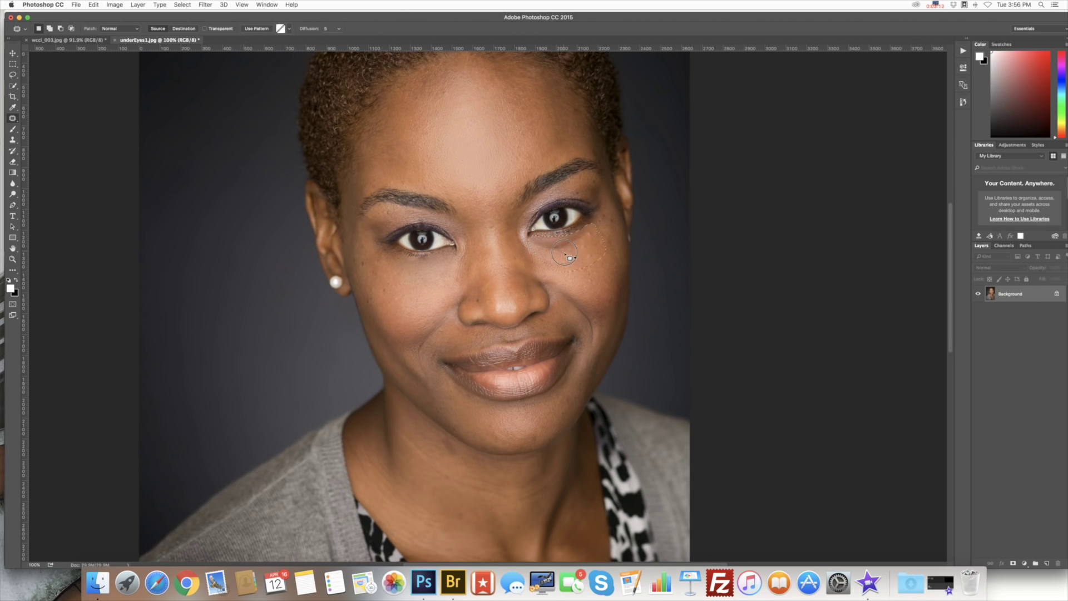
{"action": "key", "text": "super+d"}
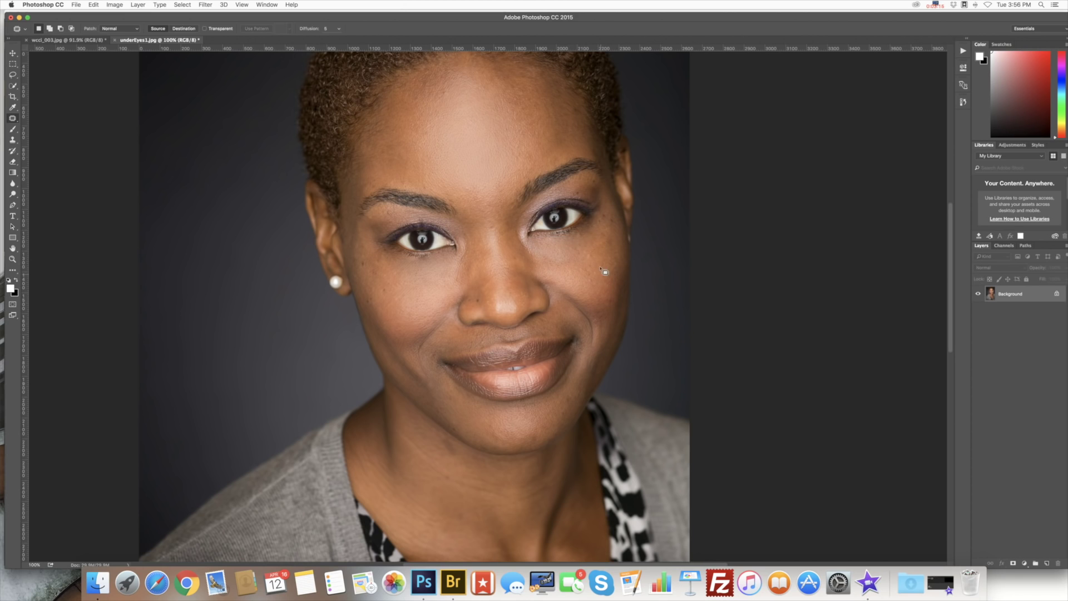
{"action": "mouse_move", "coordinate": [581, 246]}
{"action": "left_mouse_down"}
{"action": "mouse_move", "coordinate": [587, 237]}
{"action": "mouse_move", "coordinate": [562, 270]}
{"action": "mouse_move", "coordinate": [573, 268]}
{"action": "left_mouse_up"}
{"action": "key", "text": "super+d"}
{"action": "key", "text": "super+d"}
{"action": "left_click_drag", "start_coordinate": [558, 263], "coordinate": [573, 277]}
{"action": "key", "text": "super+d"}
Activate the History Brush and display the document's recorded history up to the original snapshot
{"action": "left_click", "coordinate": [13, 150]}
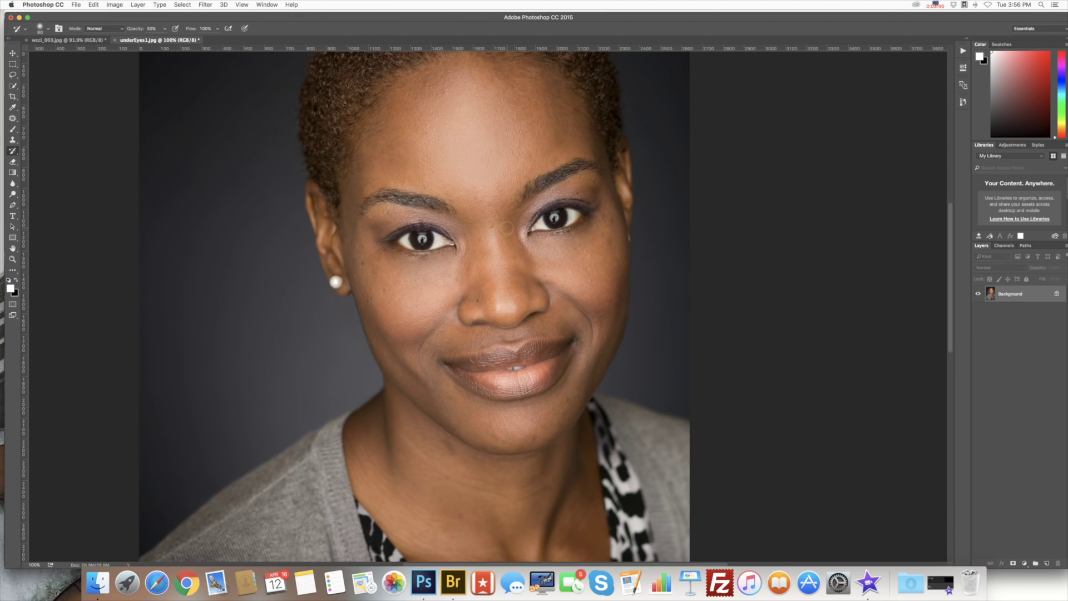
{"action": "left_click", "coordinate": [963, 102]}
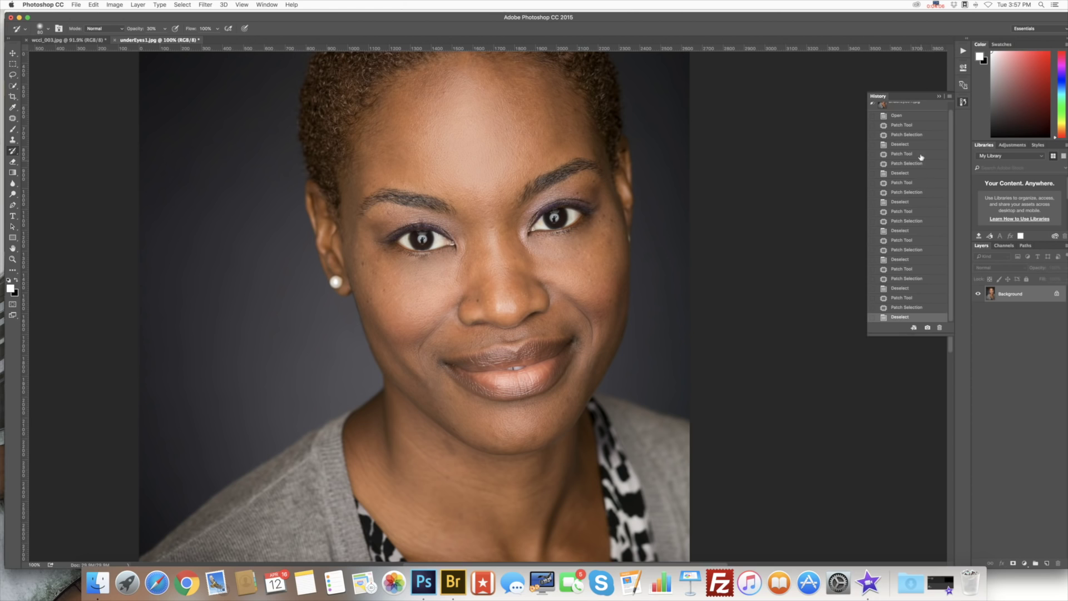
{"action": "scroll", "coordinate": [952, 138], "scroll_direction": "up", "scroll_amount": 1}
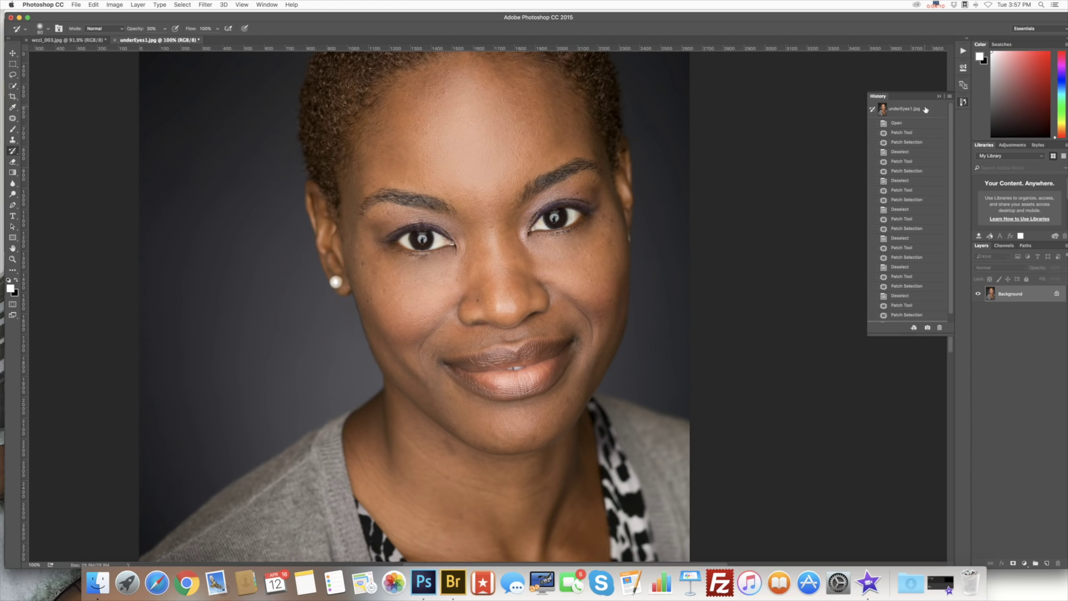
Try several intermediate Patch Tool and Deselect states as the source for the History Brush
{"action": "left_click", "coordinate": [873, 238]}
{"action": "left_click", "coordinate": [953, 264]}
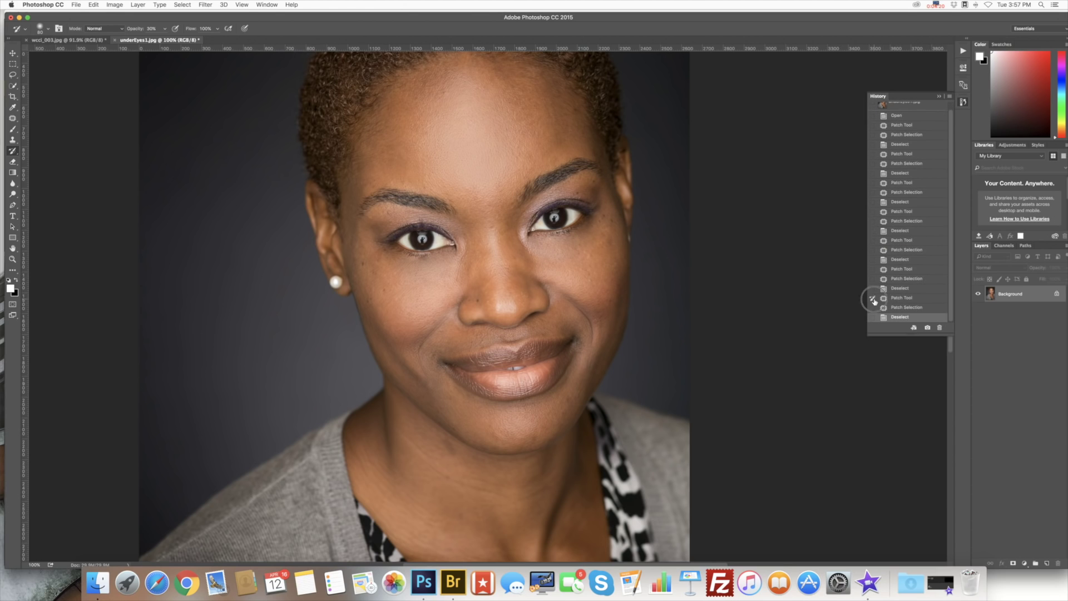
{"action": "left_click", "coordinate": [872, 269]}
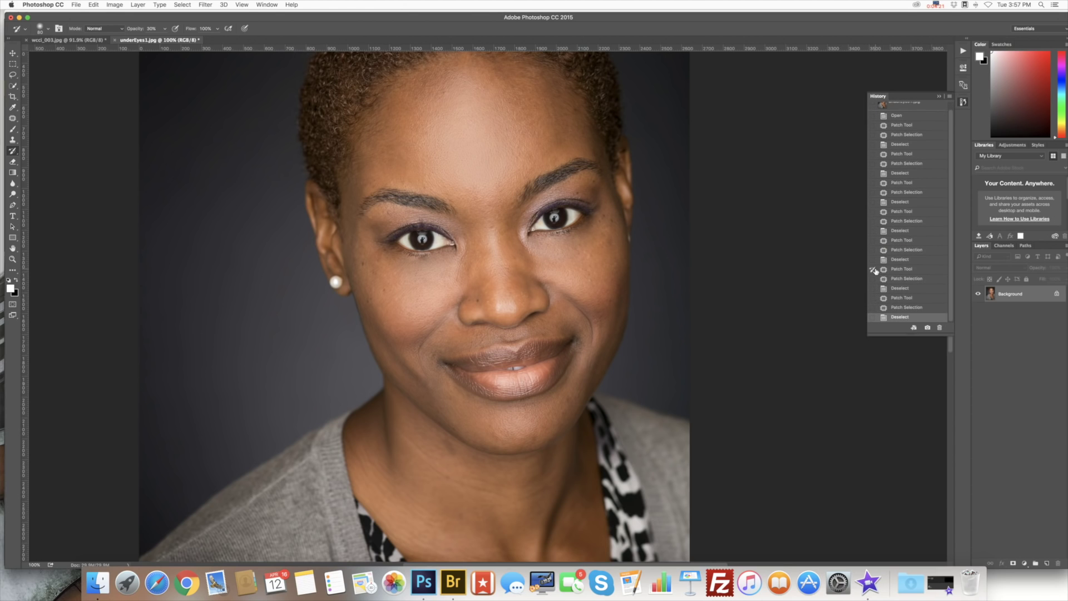
{"action": "left_click", "coordinate": [872, 229]}
{"action": "left_click", "coordinate": [872, 211]}
Set the original underEyes1.jpg snapshot as the History Brush source and choose a soft round brush
{"action": "scroll", "coordinate": [880, 175], "scroll_direction": "up", "scroll_amount": 1}
{"action": "left_click", "coordinate": [873, 110]}
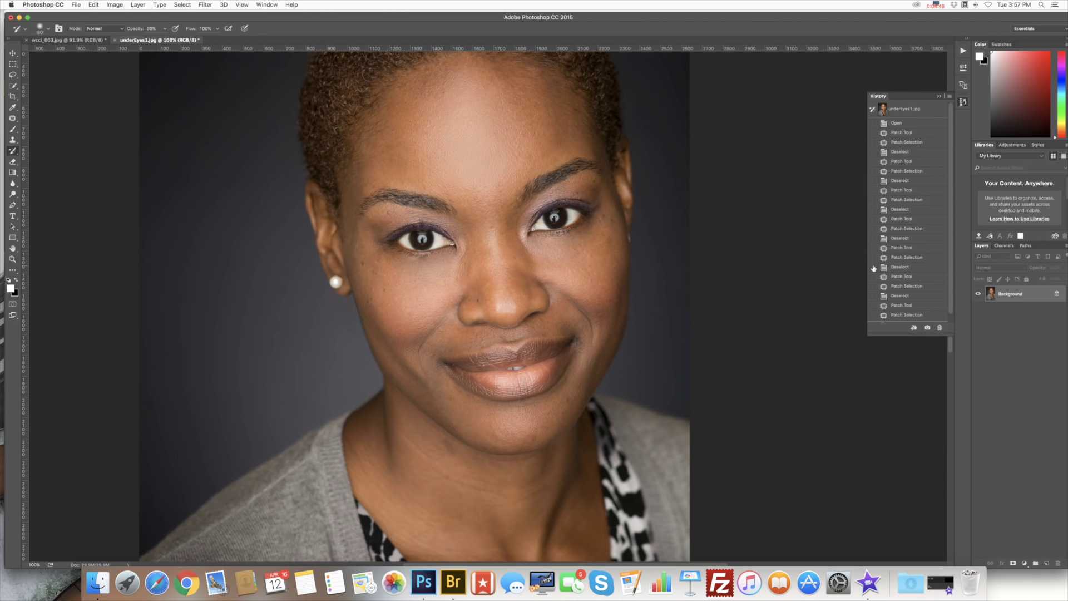
{"action": "left_click", "coordinate": [939, 97]}
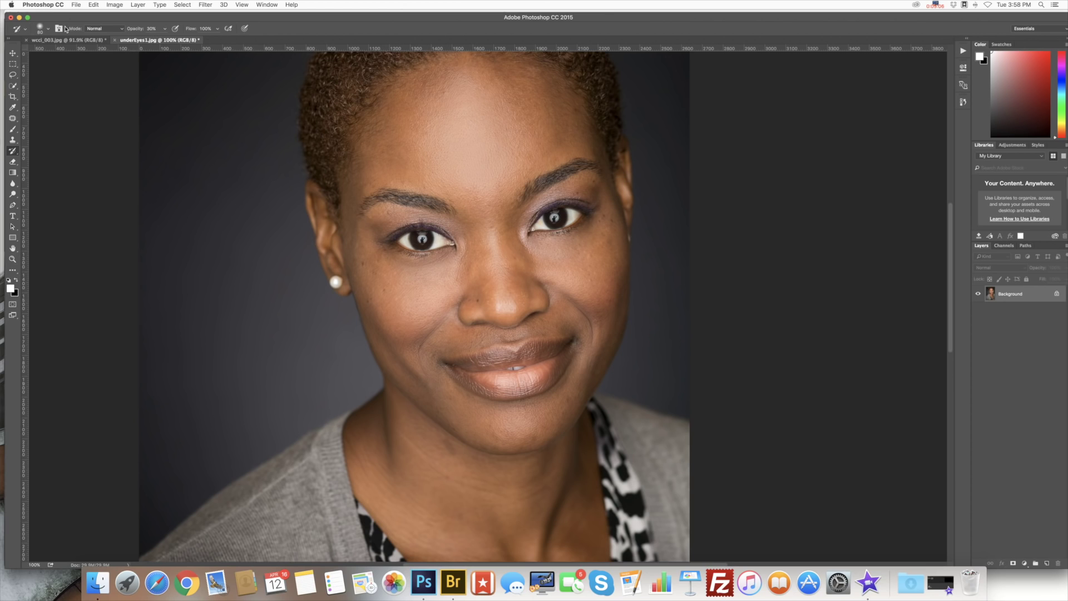
{"action": "left_click", "coordinate": [48, 29]}
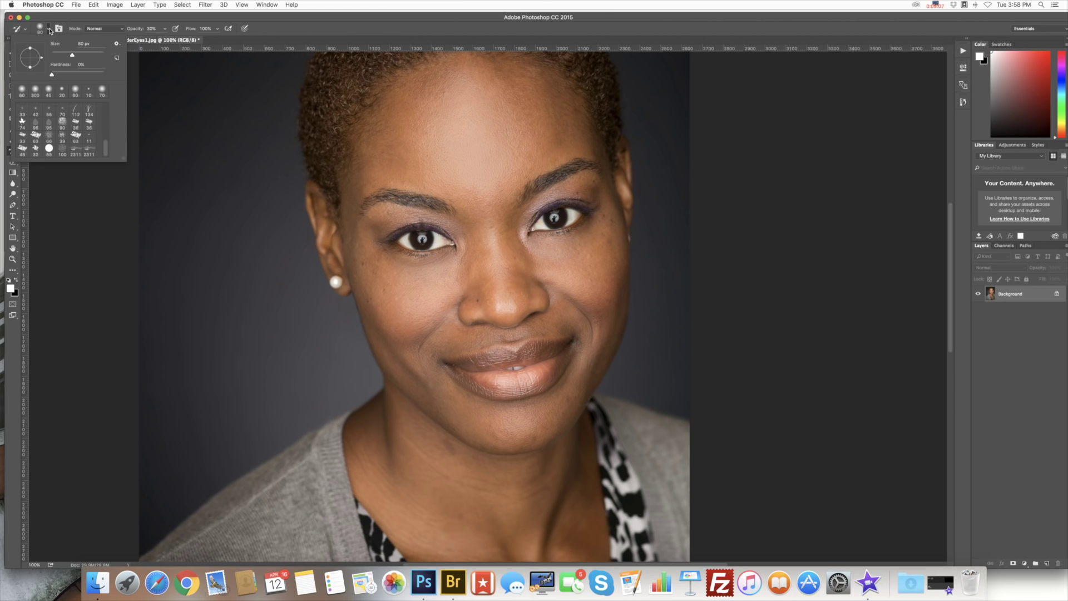
{"action": "double_click", "coordinate": [101, 89]}
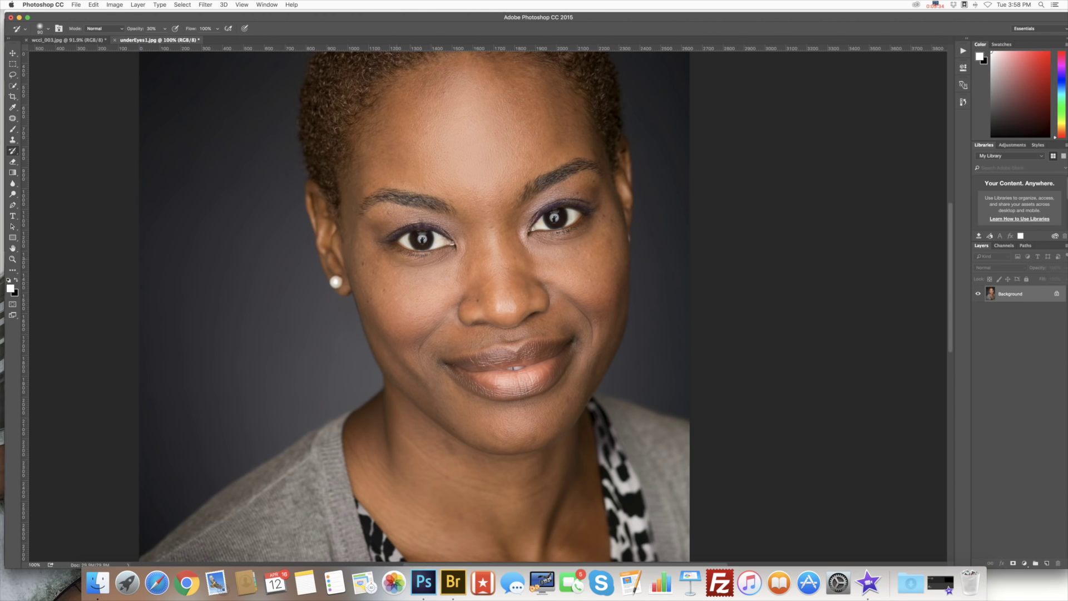
Fit the portrait on screen, compare the original underEyes1.jpg snapshot with the retouched version, and return to the last History Brush state
{"action": "left_click", "coordinate": [962, 102]}
{"action": "key", "text": "super+1"}
{"action": "key", "text": "super+0"}
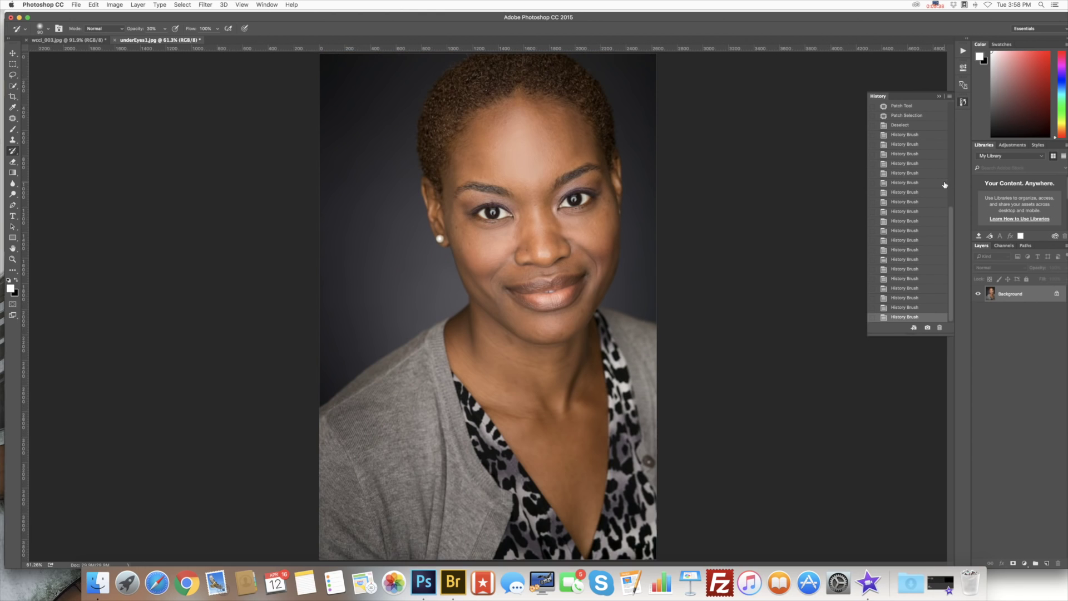
{"action": "left_click_drag", "start_coordinate": [952, 223], "coordinate": [952, 106]}
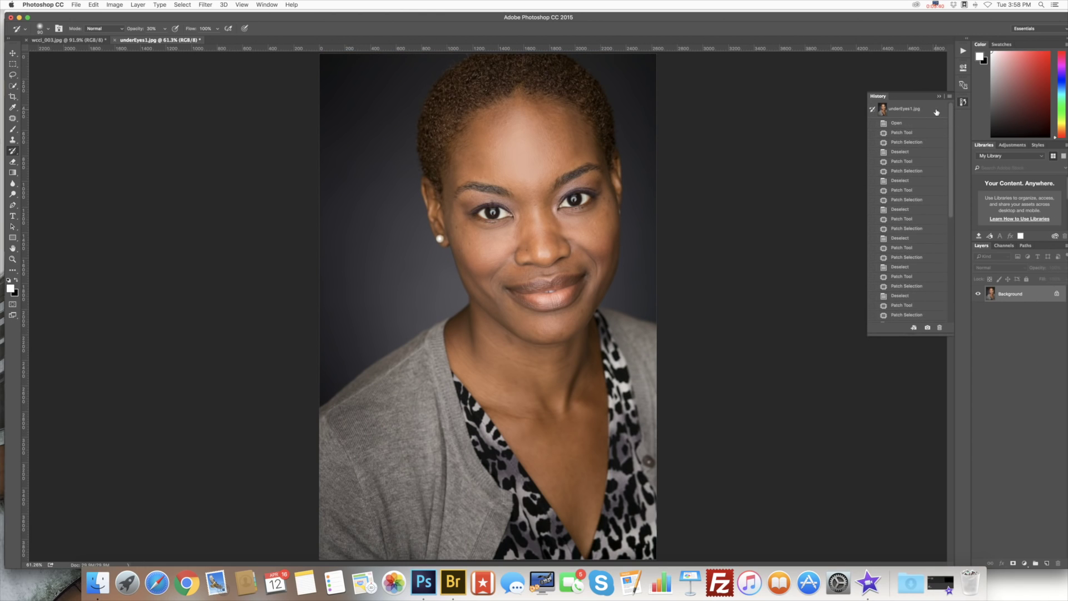
{"action": "left_click", "coordinate": [937, 111]}
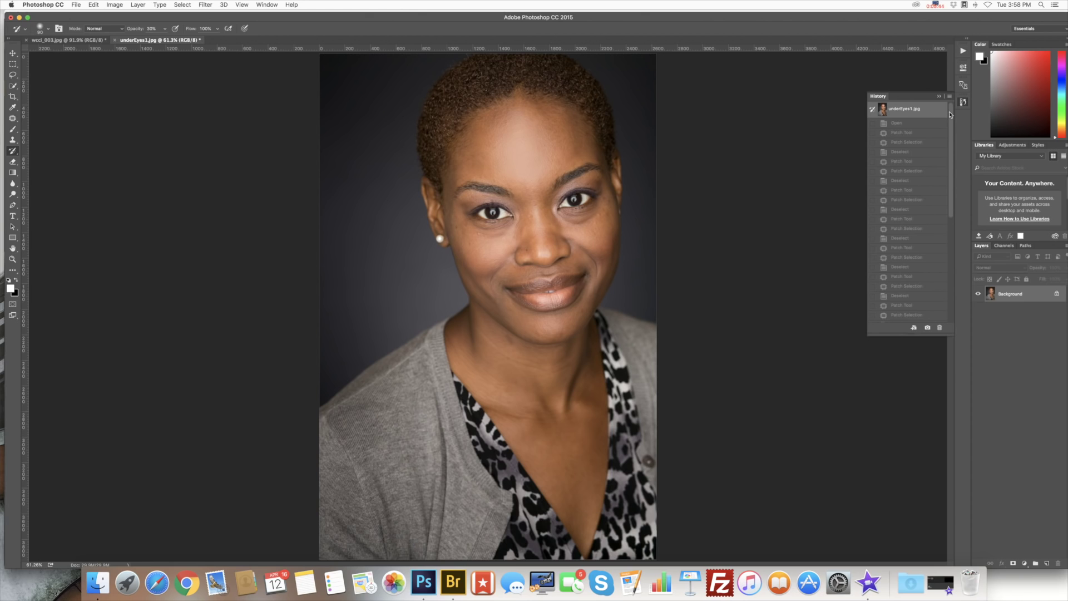
{"action": "left_click_drag", "start_coordinate": [950, 114], "coordinate": [950, 234]}
{"action": "left_click", "coordinate": [902, 317]}
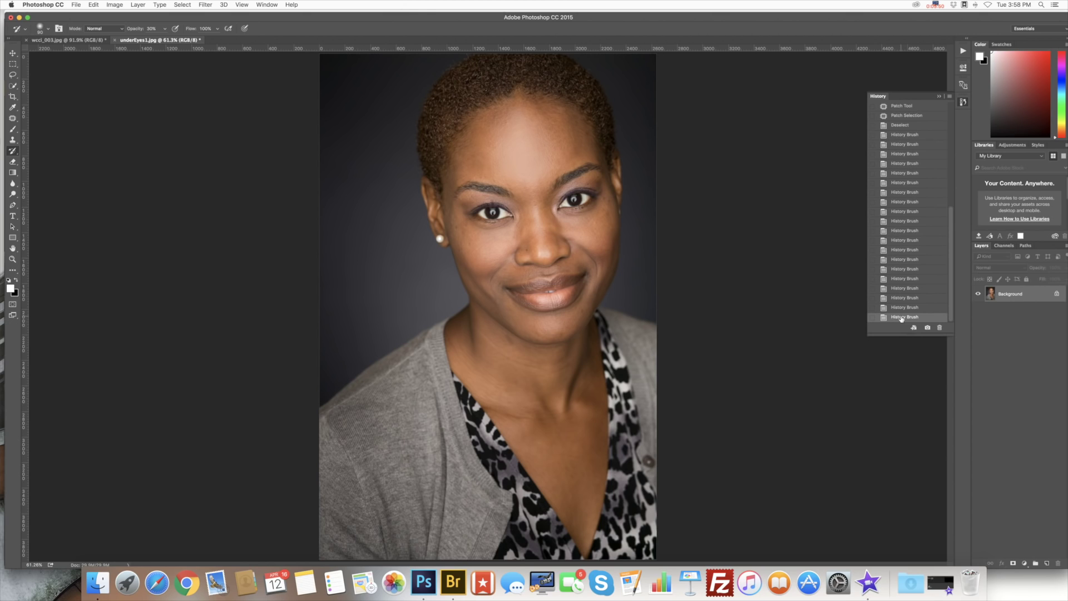
{"action": "left_click", "coordinate": [938, 96]}
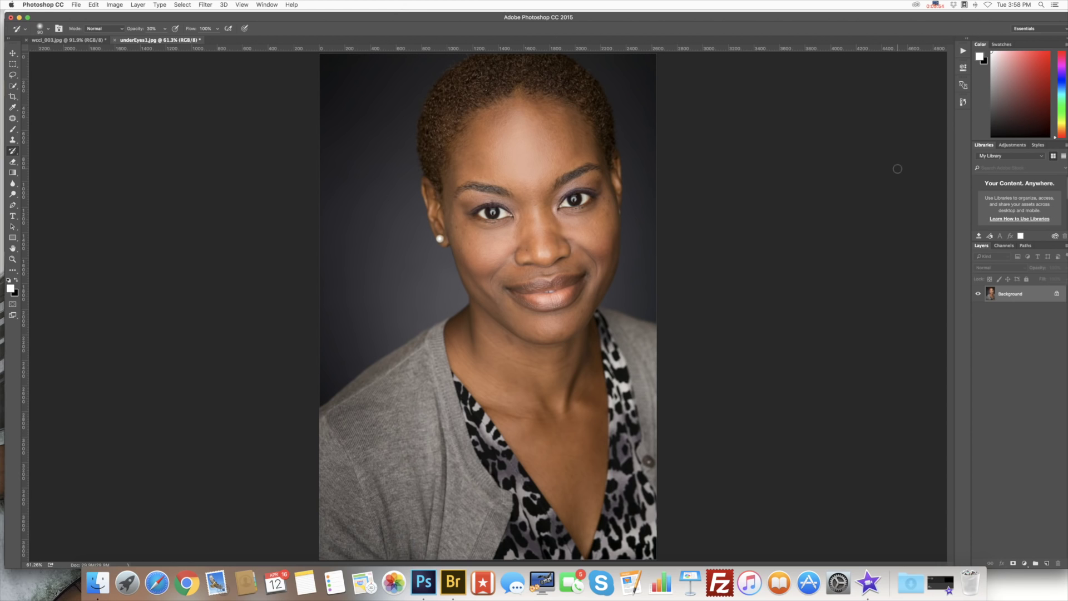